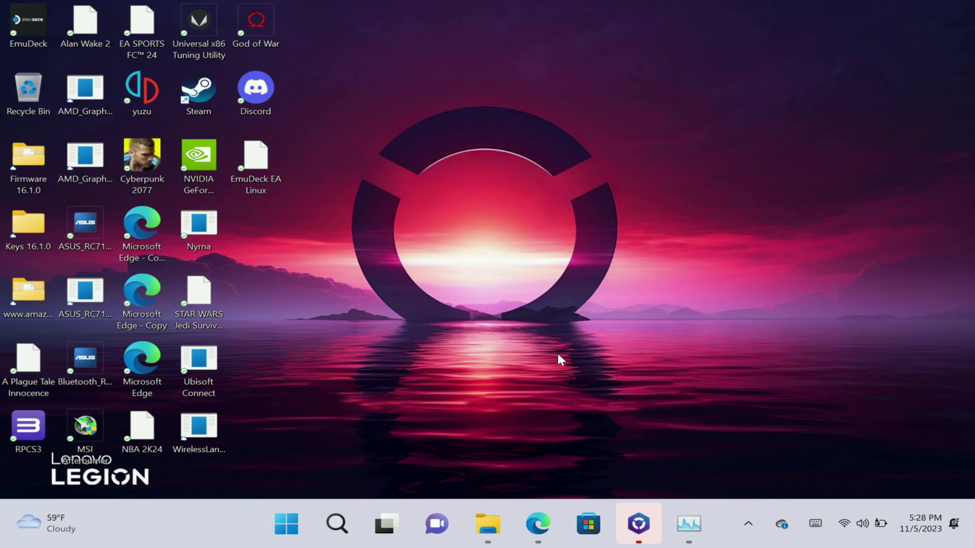
# Switch to Microsoft Edge and choose the Windows version in the download section of the EmuDeck website
pyautogui.click(561, 522)
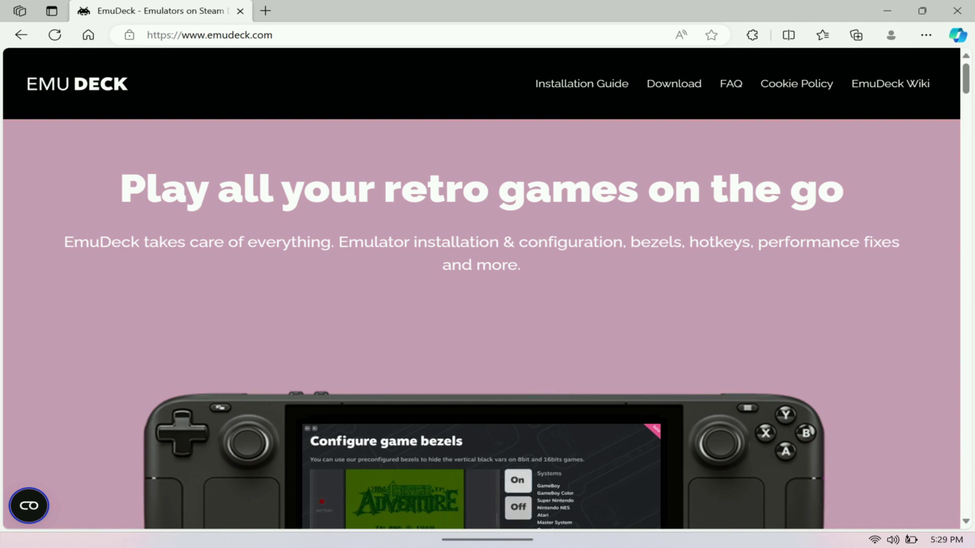
pyautogui.click(678, 87)
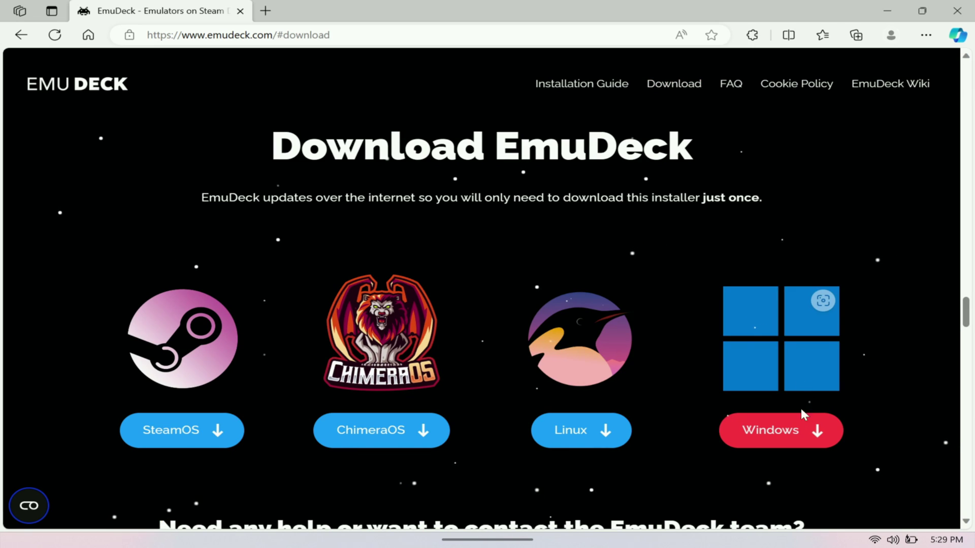
pyautogui.click(774, 447)
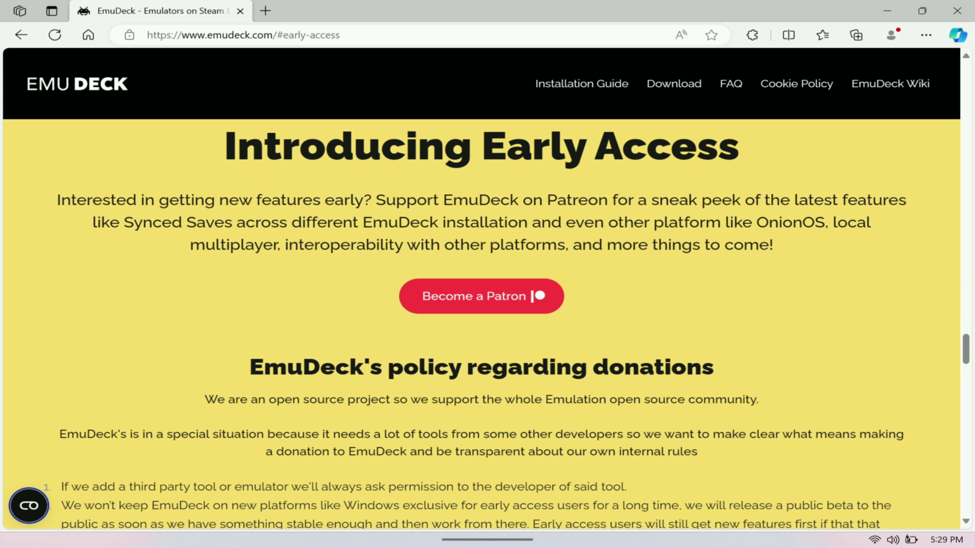
# Look through EmuDeck's Early Access information and choose to join the $3.50 per month Early Access Tier on Patreon
pyautogui.scroll(-10, 772, 440)
pyautogui.scroll(-10, 481, 325)
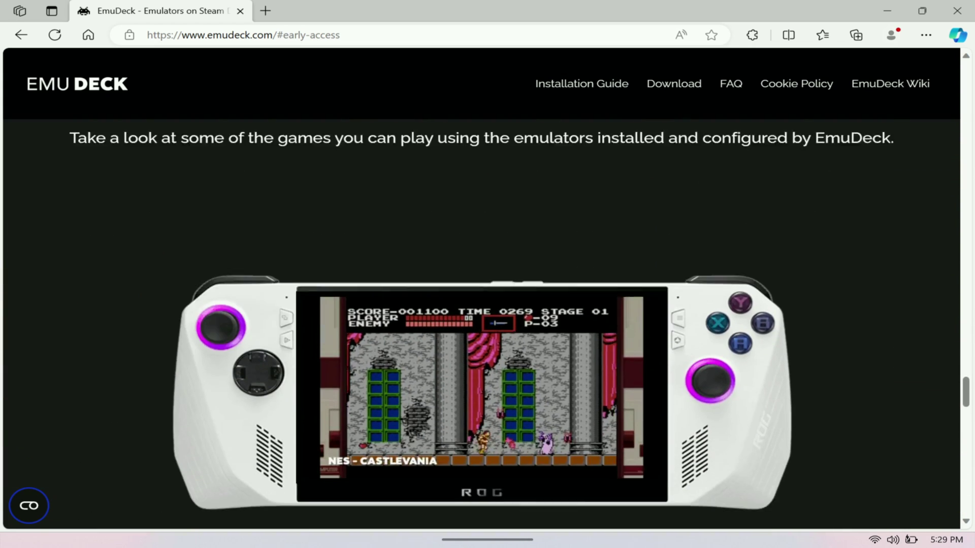
pyautogui.scroll(-12, 481, 325)
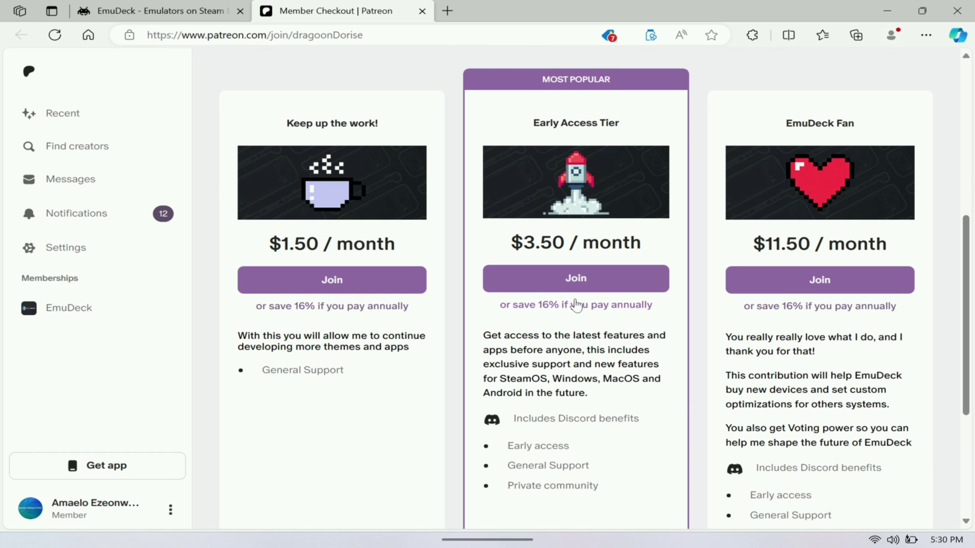
pyautogui.click(576, 286)
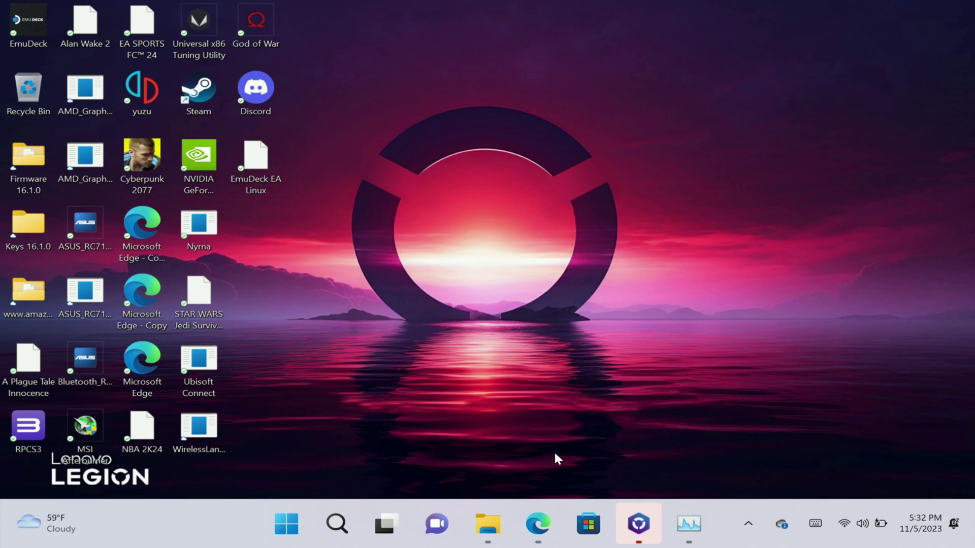
# Switch to File Explorer and run the emudeck_install application from the Downloads folder
pyautogui.click(483, 535)
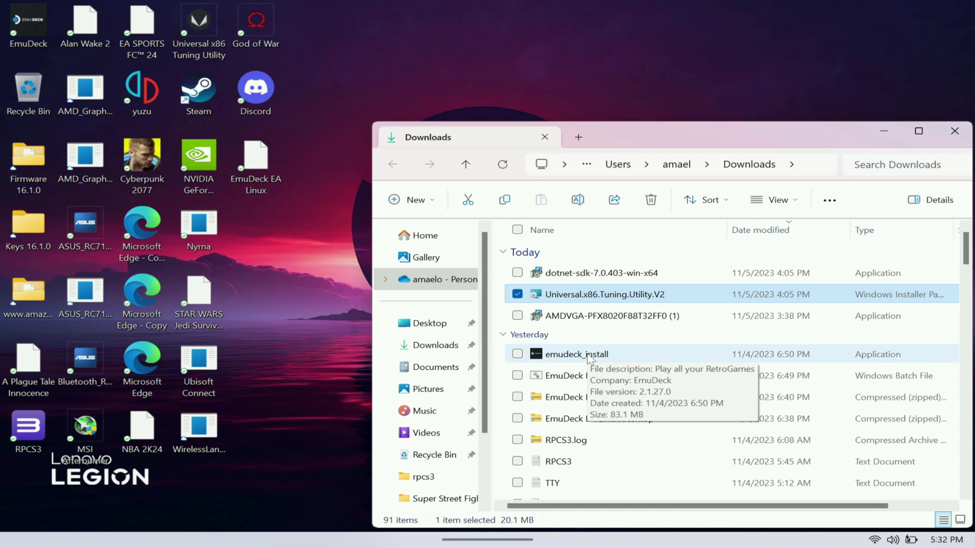
pyautogui.doubleClick(589, 355)
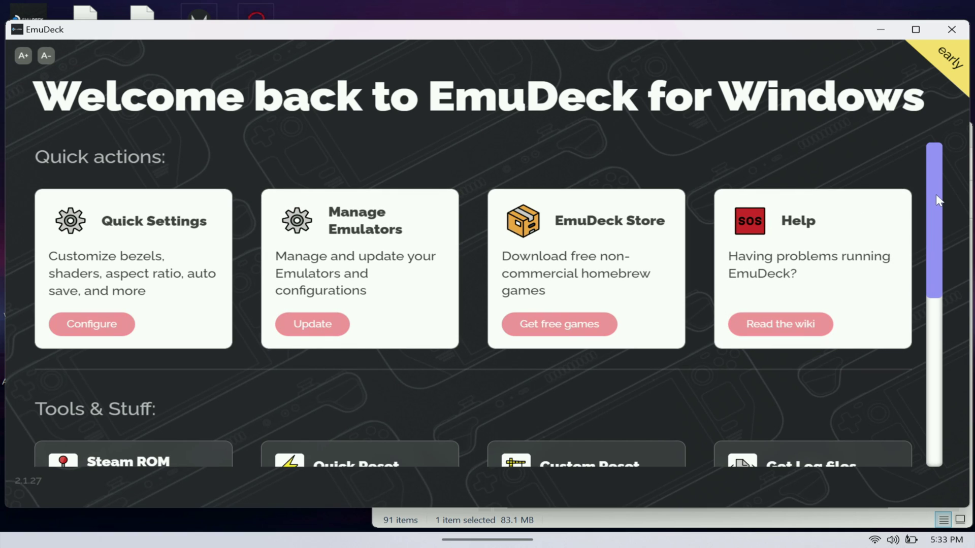
# Open EmuDeck's emulator management page and look through the emulators offered there
pyautogui.click(387, 269)
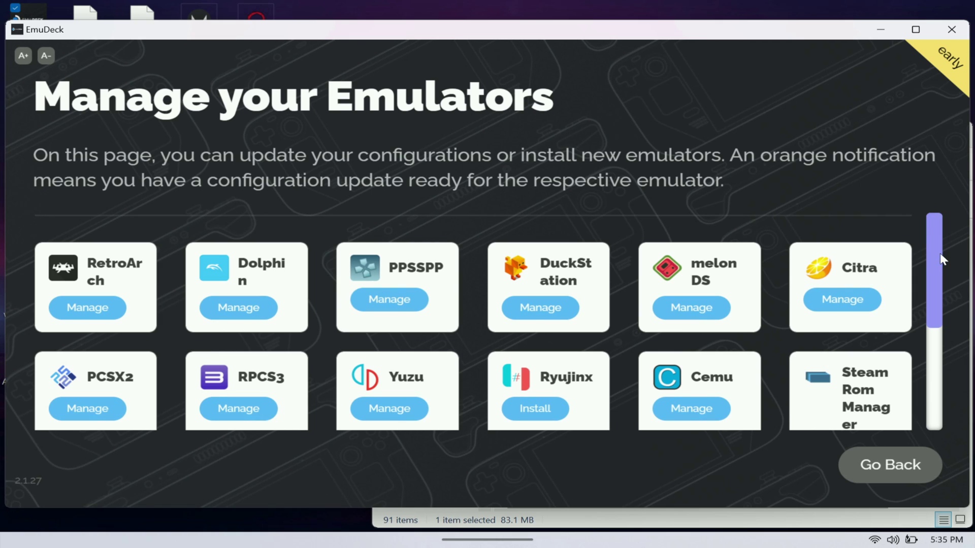
pyautogui.moveTo(929, 258); pyautogui.dragTo(934, 289)
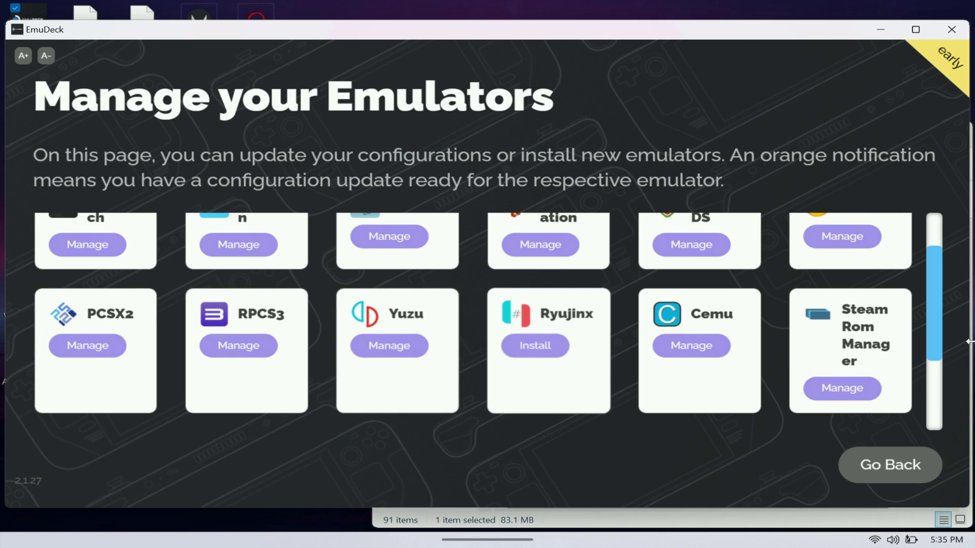
pyautogui.scroll(1, 919, 291)
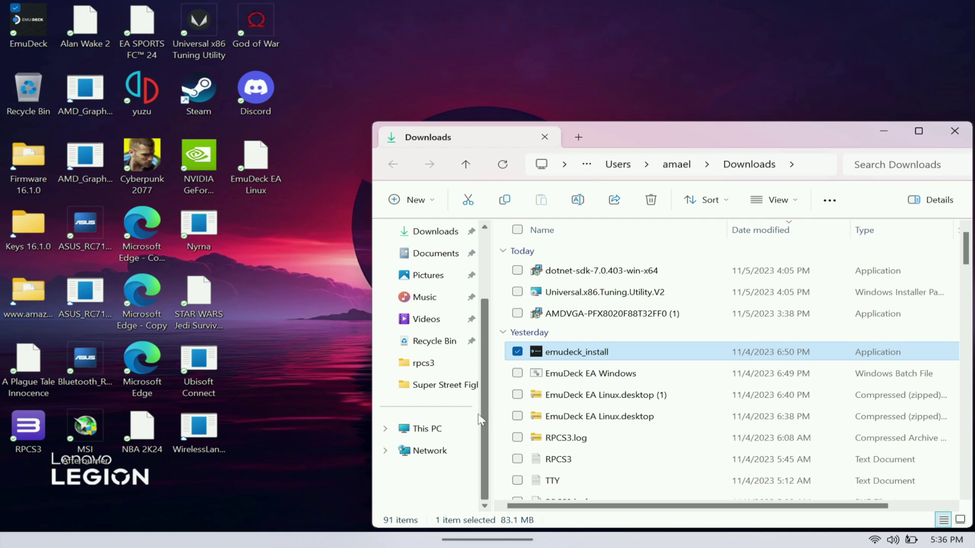
# Open the yuzu keys folder inside the Emulation bios folder on the C: drive to view its key files
pyautogui.click(425, 429)
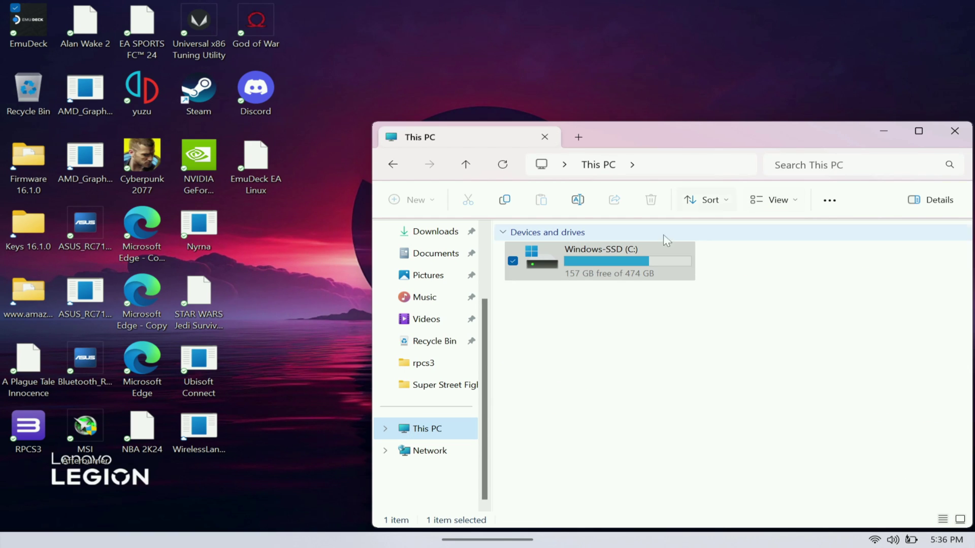
pyautogui.doubleClick(633, 255)
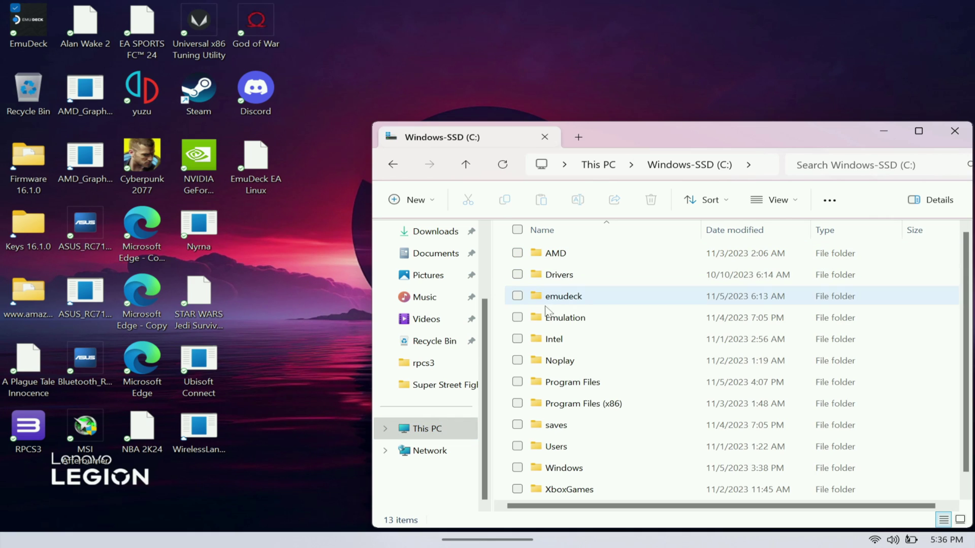
pyautogui.doubleClick(547, 319)
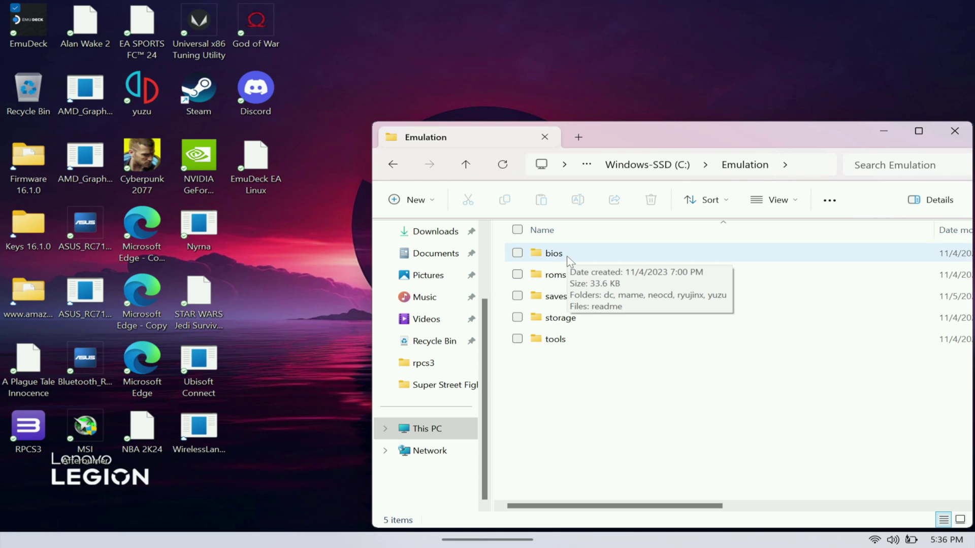
pyautogui.doubleClick(570, 261)
pyautogui.hotkey('alt', 'Left')
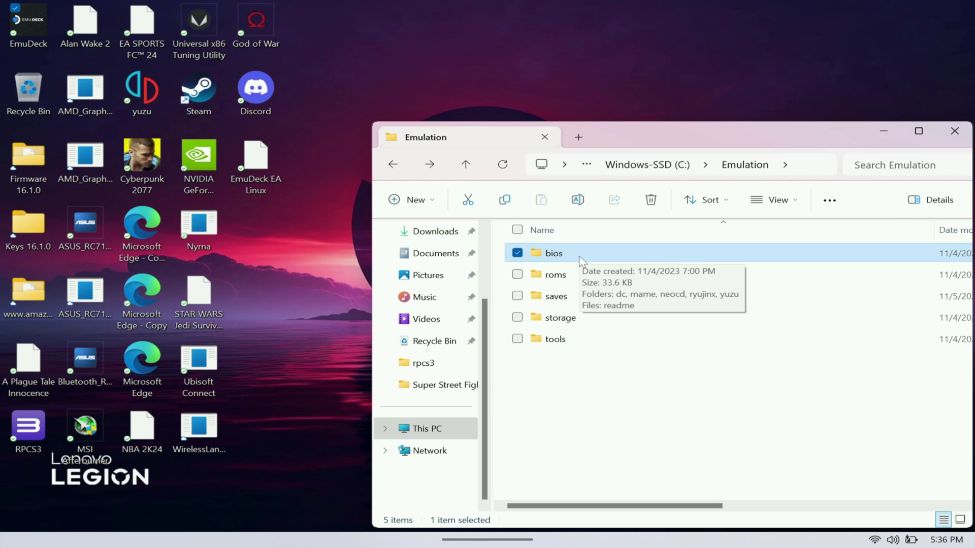
pyautogui.doubleClick(580, 261)
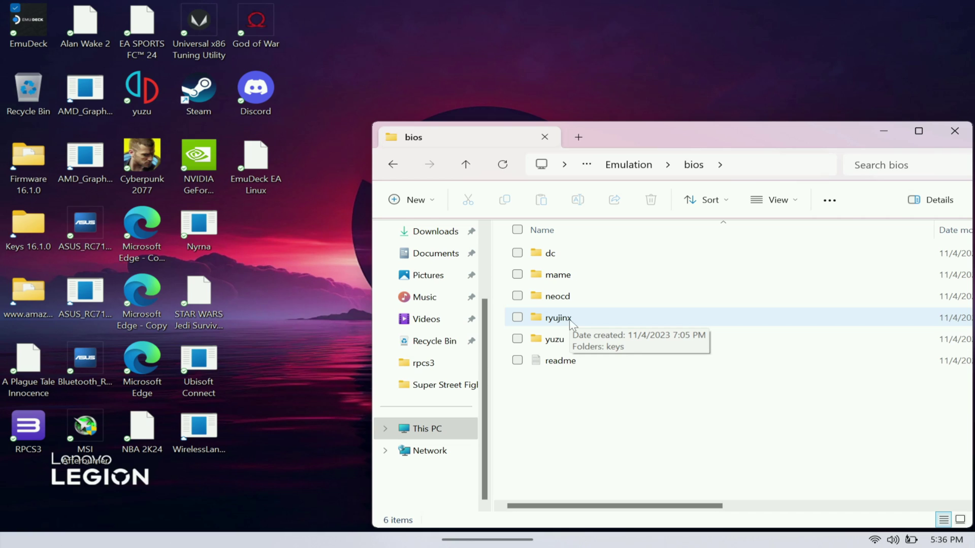
pyautogui.doubleClick(567, 339)
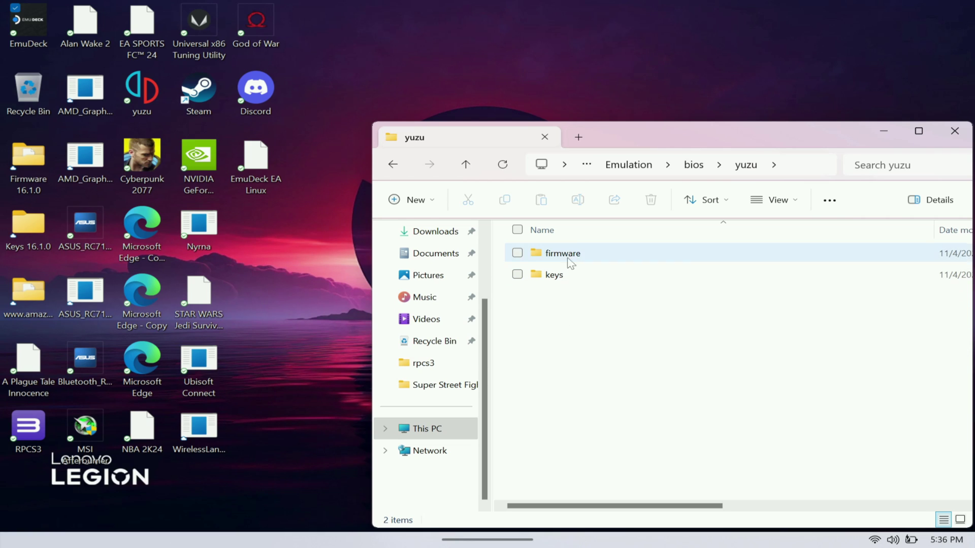
pyautogui.doubleClick(556, 278)
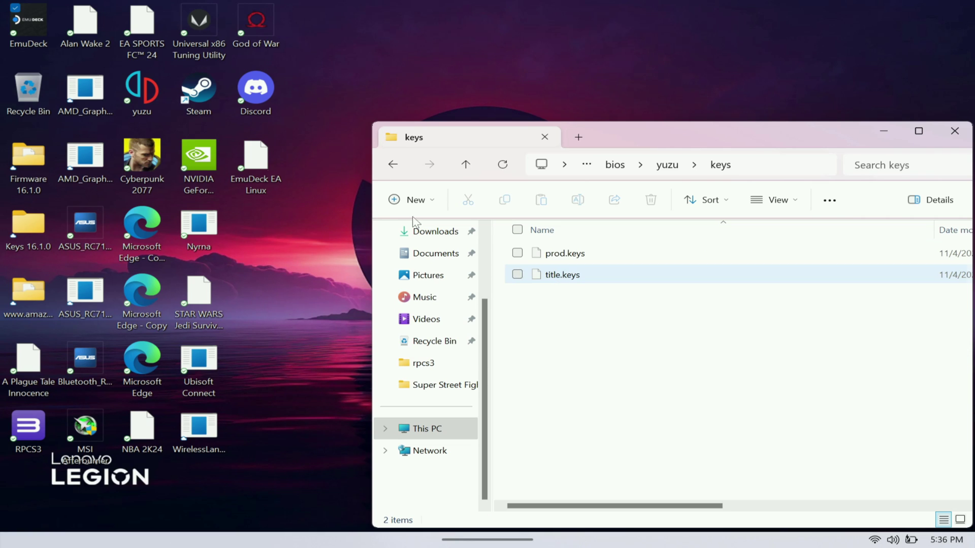
# View the games in the switch folder inside Emulation's roms folder, and close File Explorer
pyautogui.click(388, 172)
pyautogui.click(388, 172)
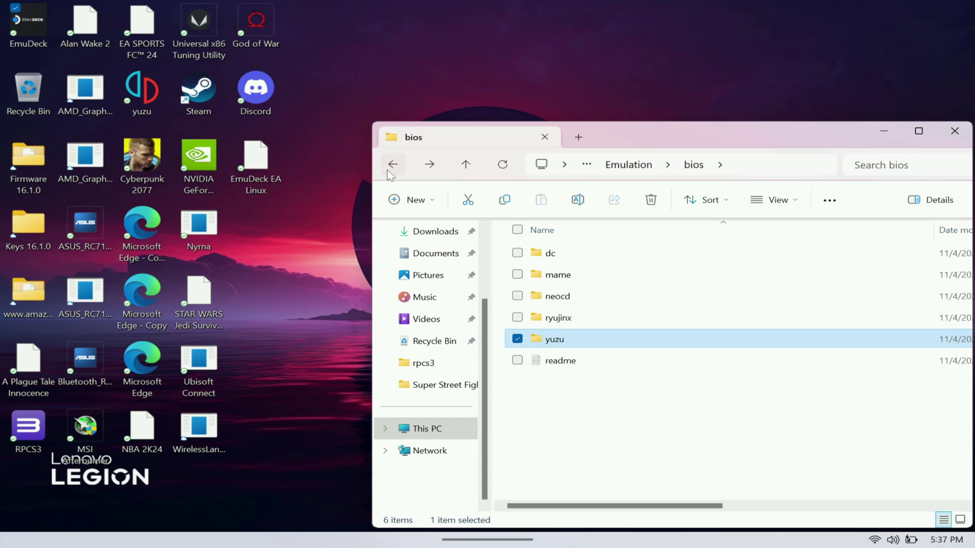
pyautogui.click(388, 172)
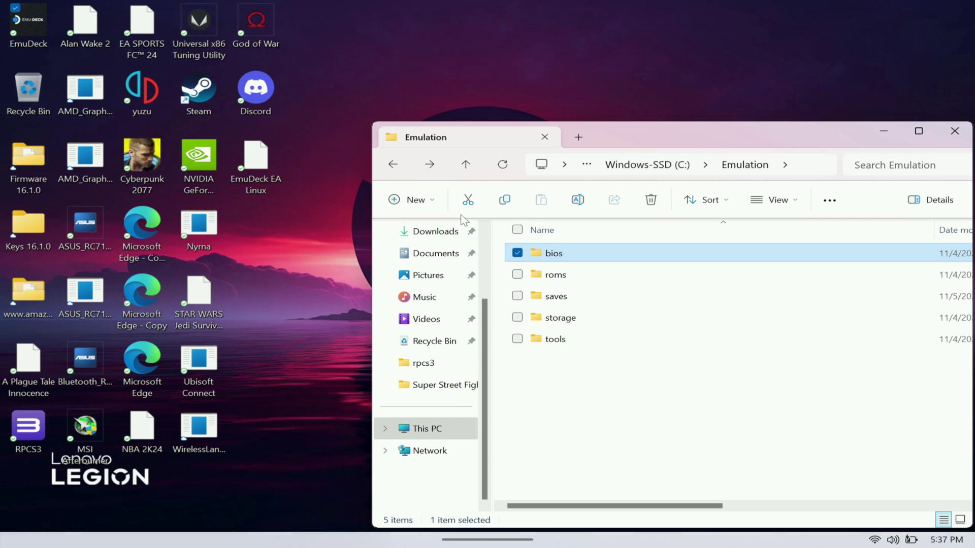
pyautogui.doubleClick(596, 276)
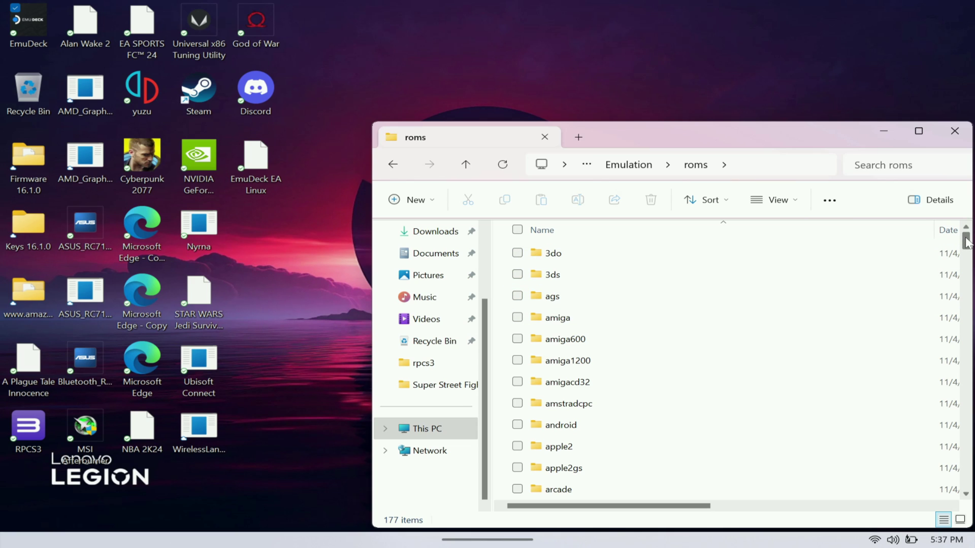
pyautogui.moveTo(965, 241); pyautogui.dragTo(922, 445)
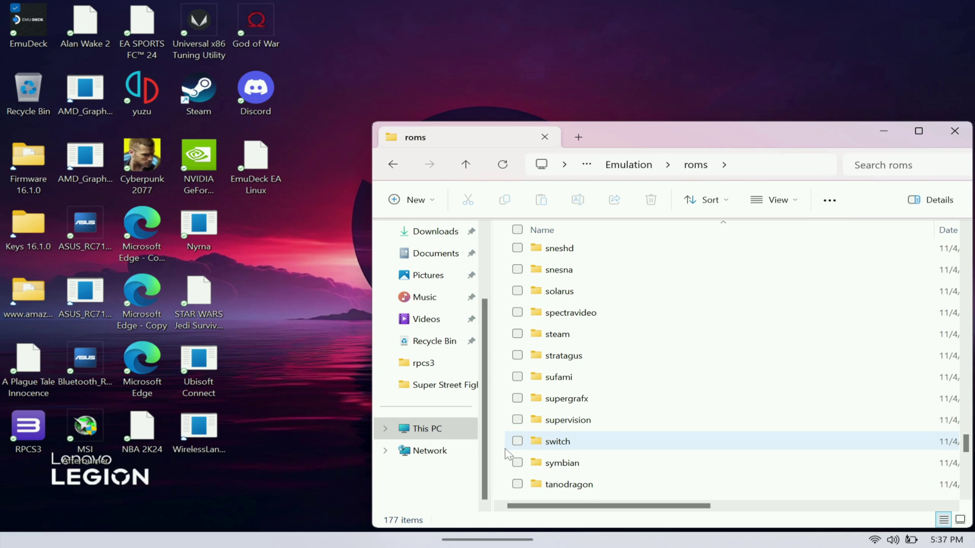
pyautogui.click(560, 443)
pyautogui.doubleClick(559, 442)
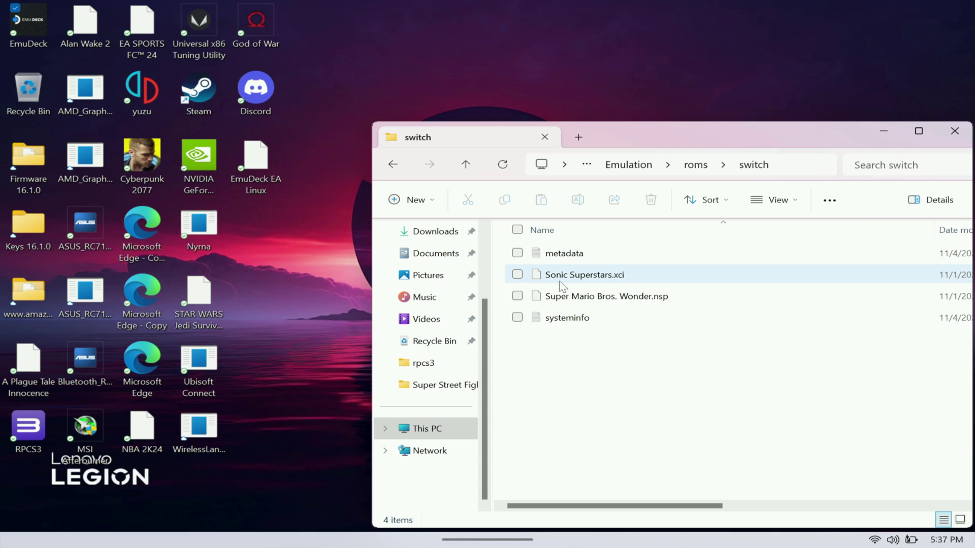
pyautogui.click(394, 164)
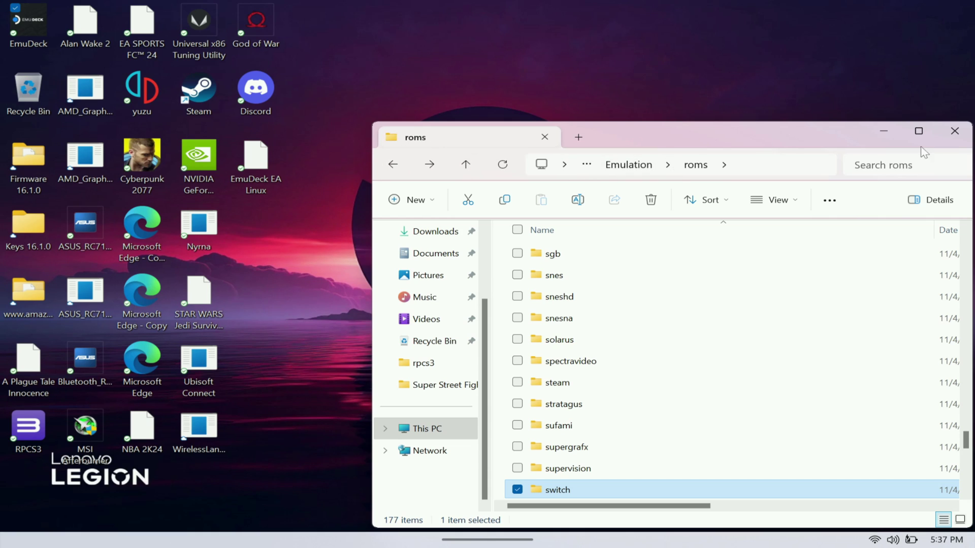
pyautogui.click(954, 131)
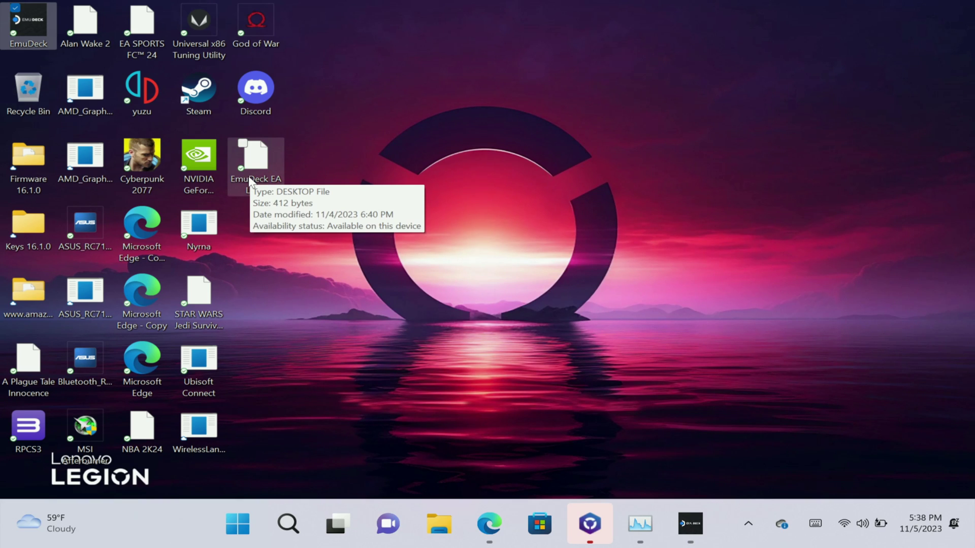
# Open EmuDeck from the desktop and launch its Steam ROM Manager tool
pyautogui.doubleClick(48, 21)
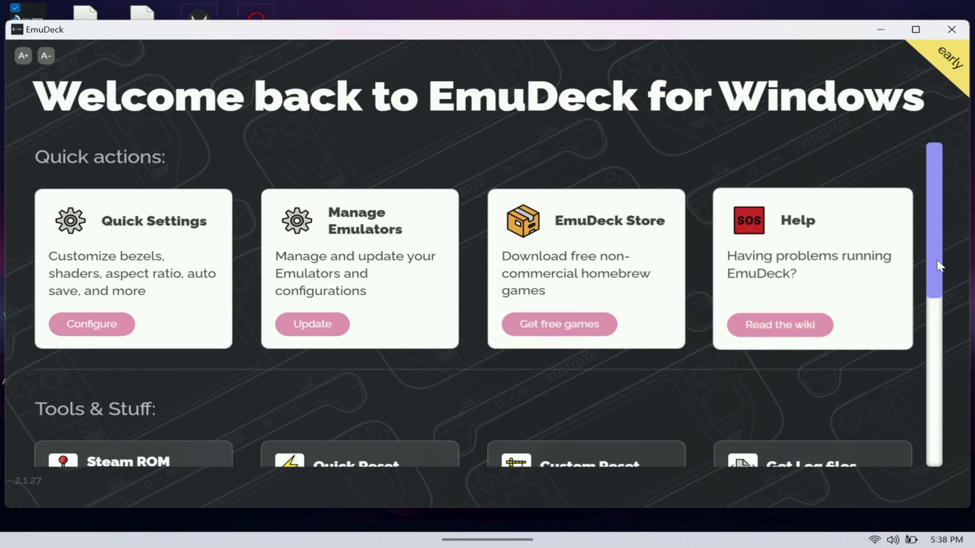
pyautogui.moveTo(939, 247); pyautogui.dragTo(946, 317)
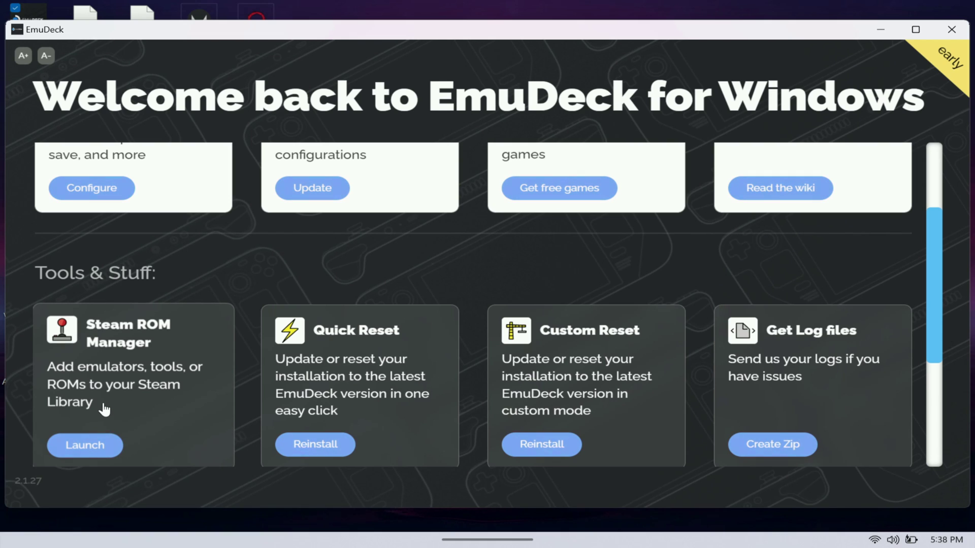
pyautogui.click(86, 447)
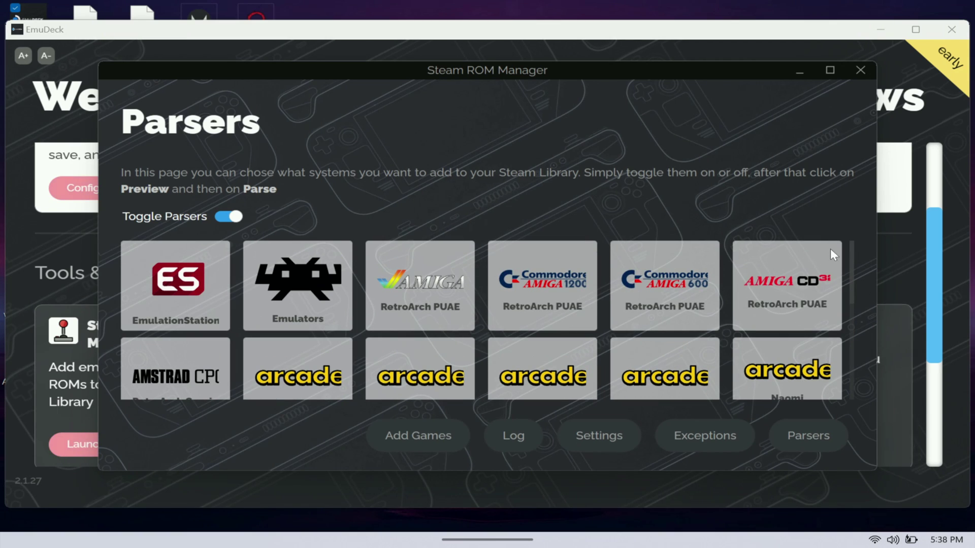
# Parse the games for Steam with the Nintendo Switch Yuzu parser, and minimize Steam ROM Manager after viewing the artwork
pyautogui.scroll(-10, 865, 267)
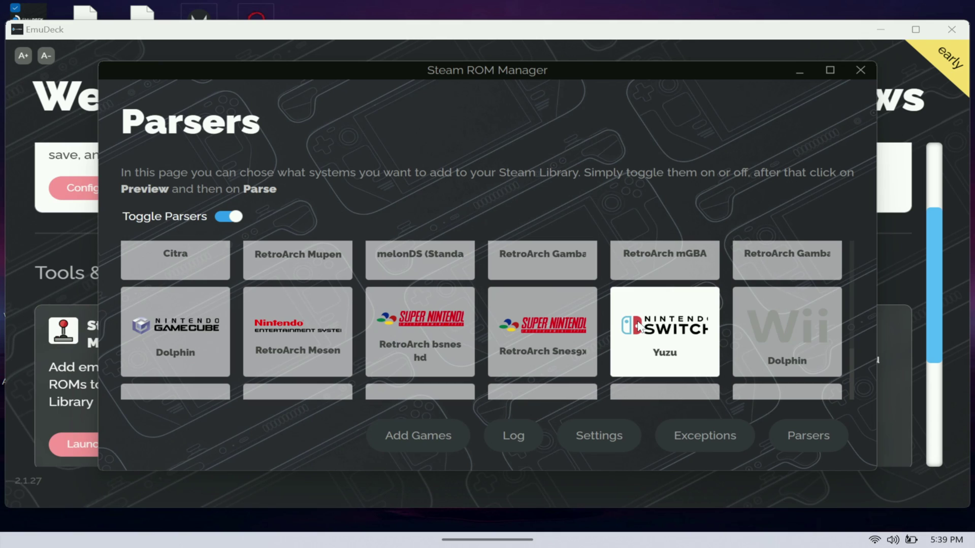
pyautogui.click(441, 434)
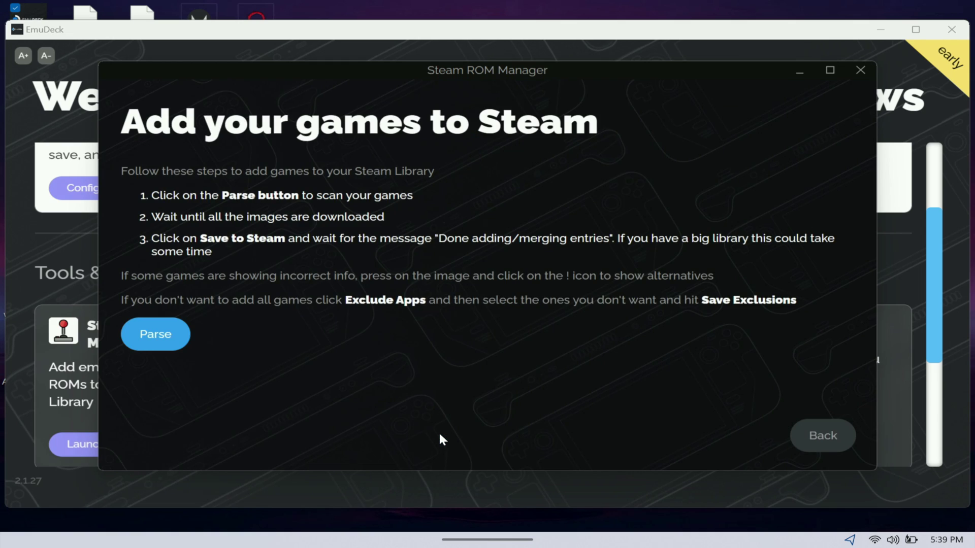
pyautogui.click(155, 334)
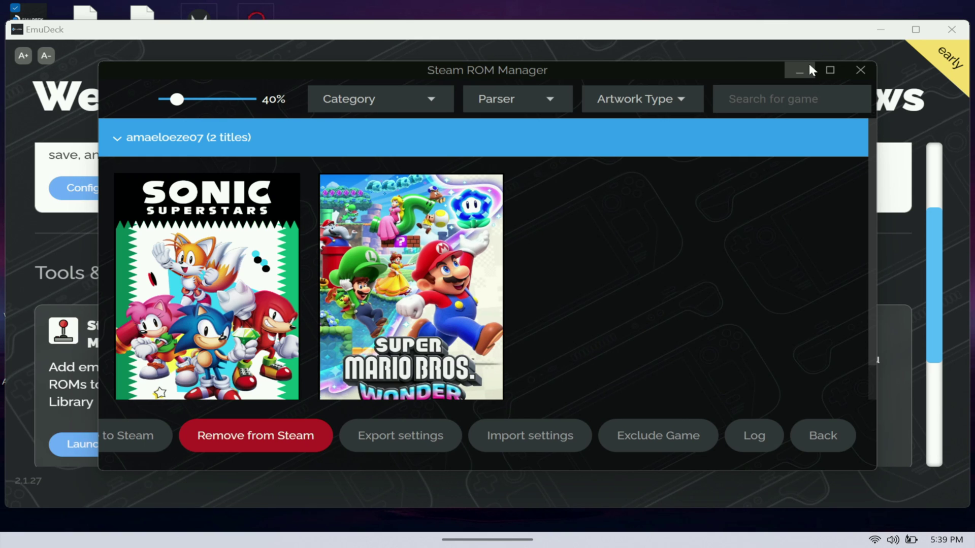
pyautogui.click(830, 71)
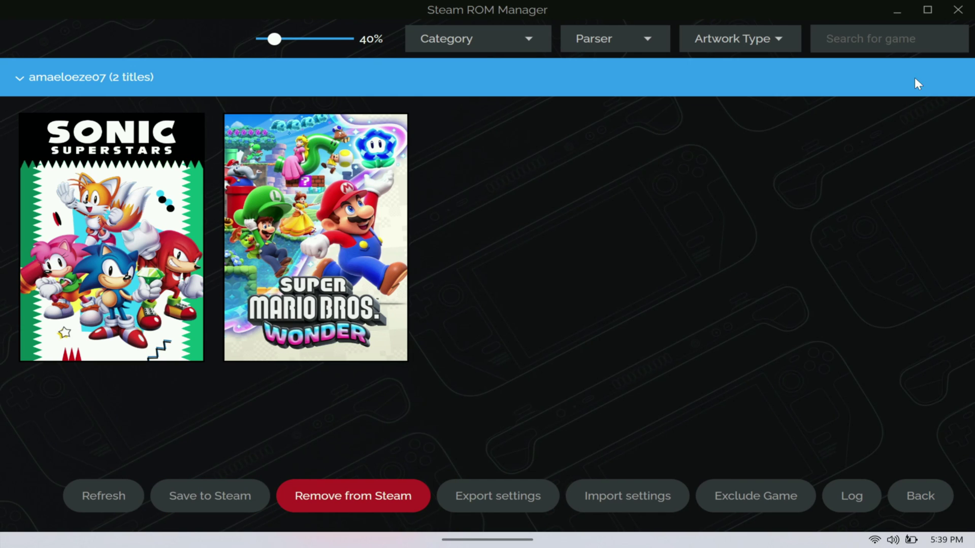
pyautogui.click(898, 13)
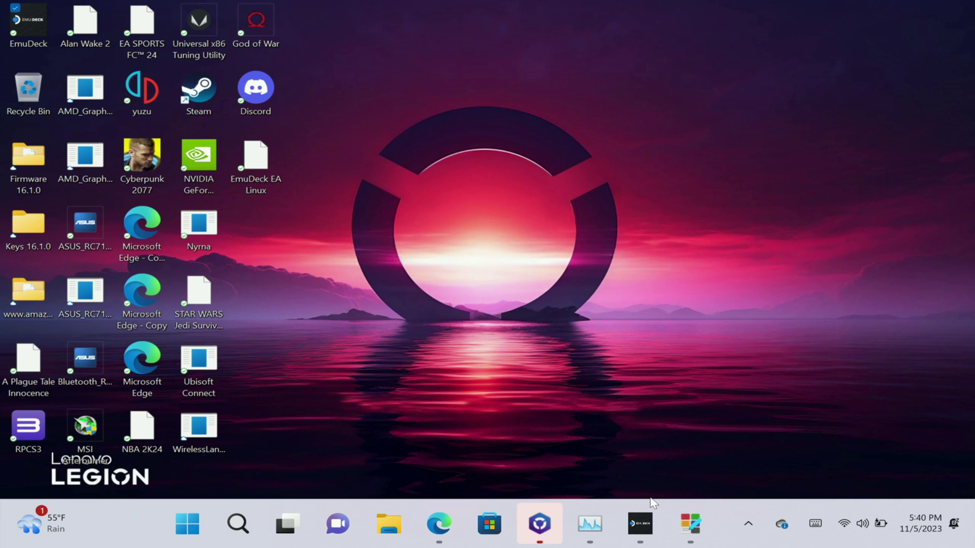
# Switch to Steam and open the library page of Super Mario Bros. Wonder
pyautogui.doubleClick(201, 92)
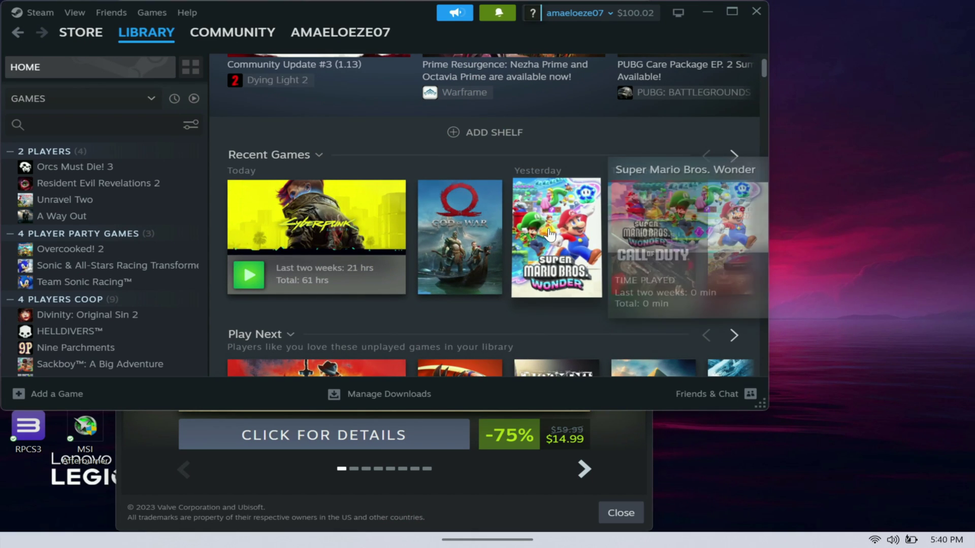
pyautogui.click(549, 234)
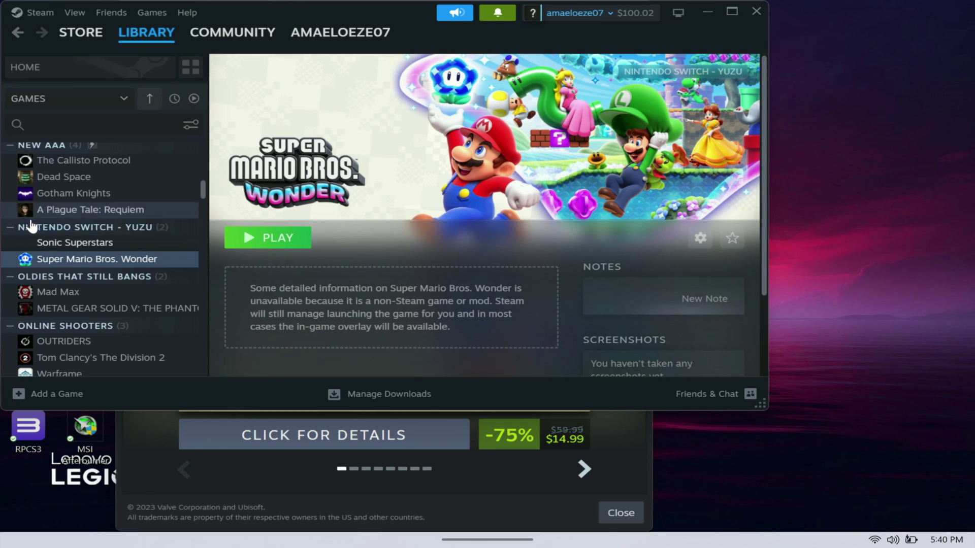
# View the library page of Sonic Superstars, and return to the page of Super Mario Bros. Wonder
pyautogui.click(70, 245)
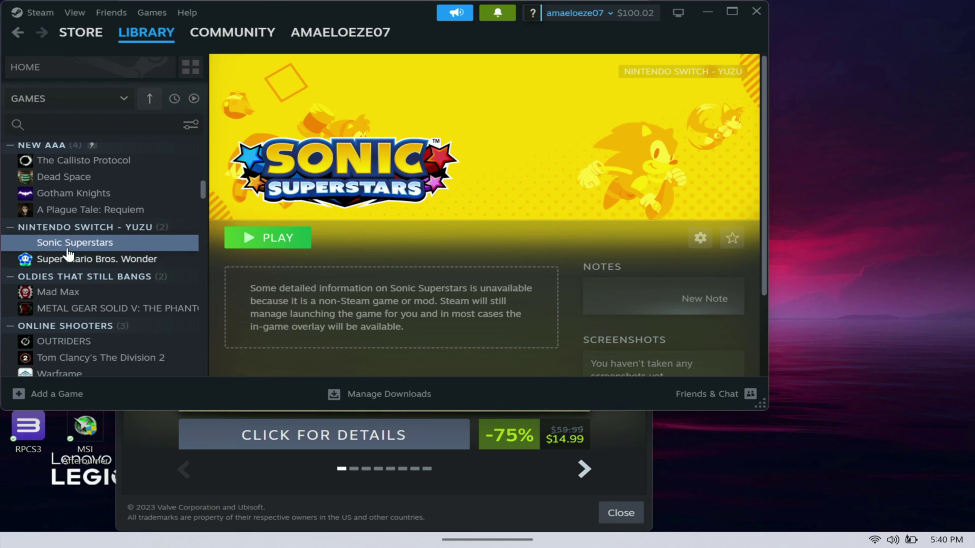
pyautogui.click(87, 260)
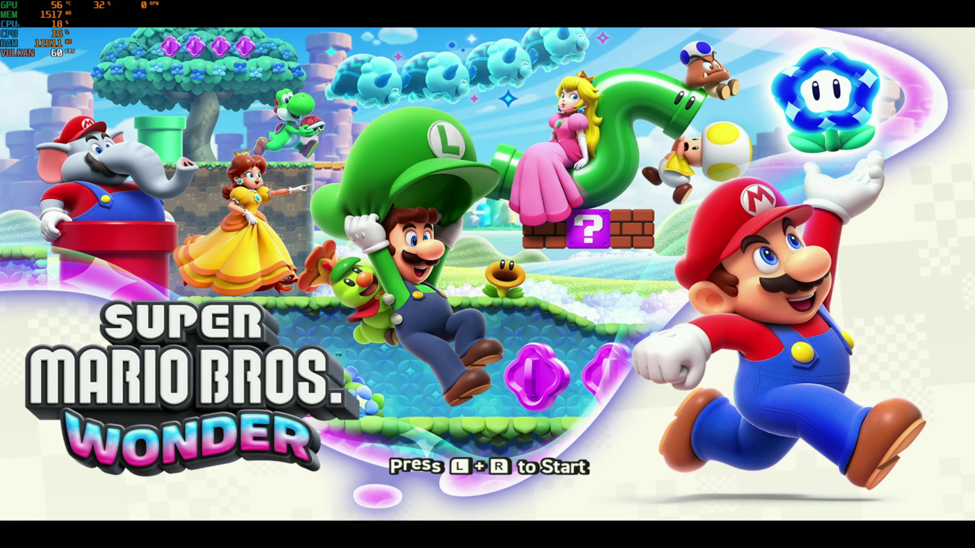
pyautogui.hotkey('q', 'e')
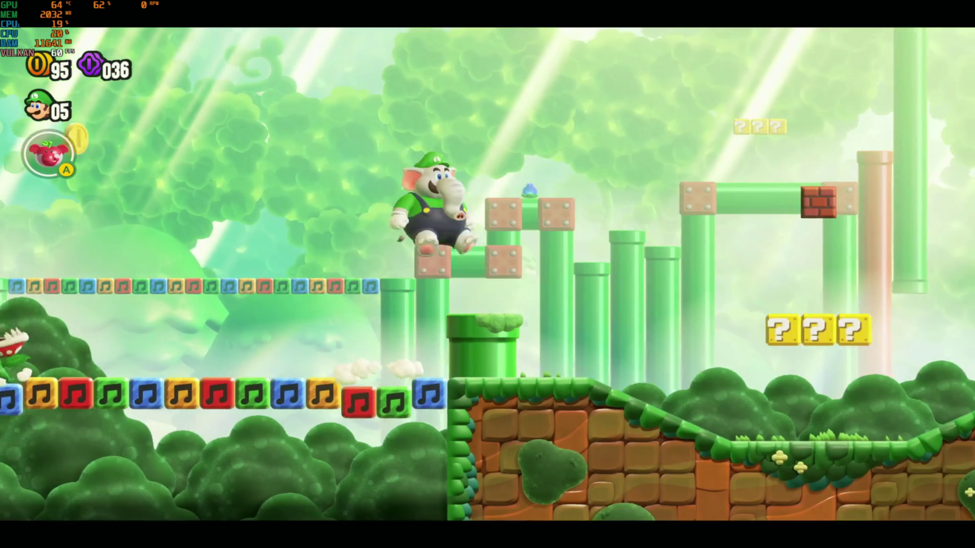
pyautogui.press('d')
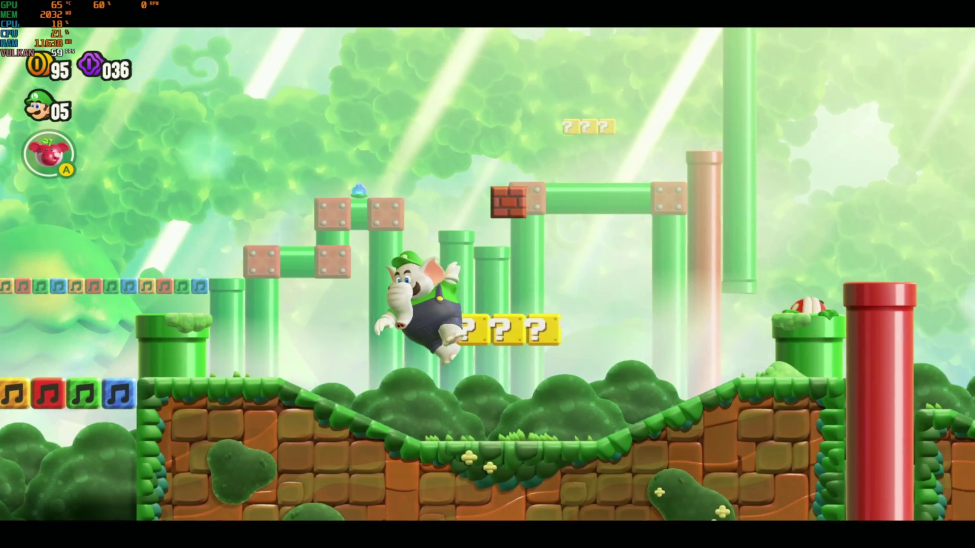
pyautogui.press('d')
pyautogui.press('c')
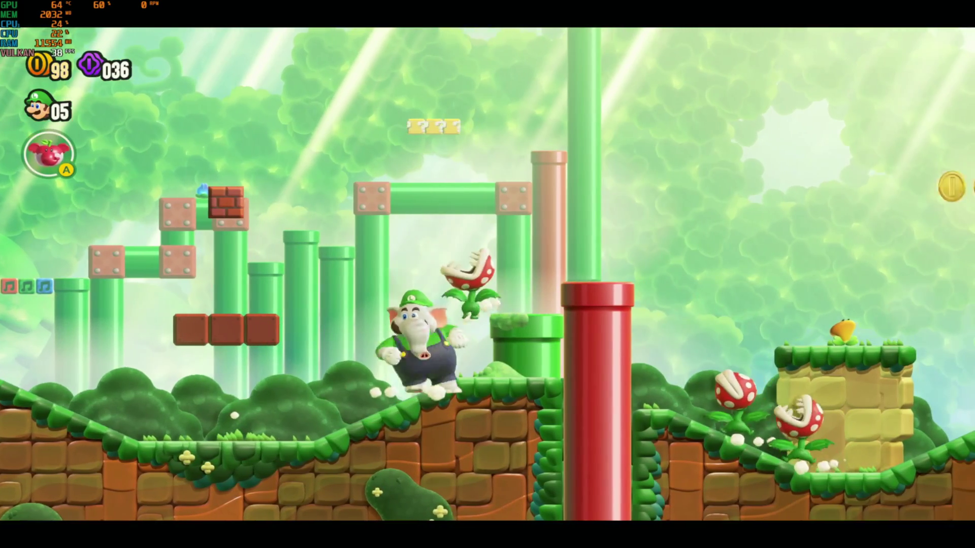
pyautogui.press('d')
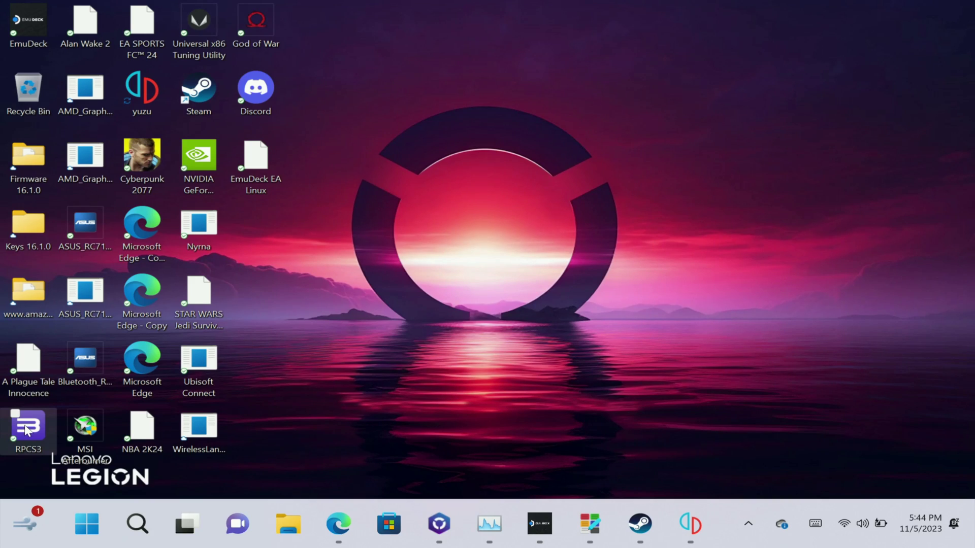
# Open RPCS3 from the desktop, and locate its Install Firmware command without running it
pyautogui.doubleClick(25, 429)
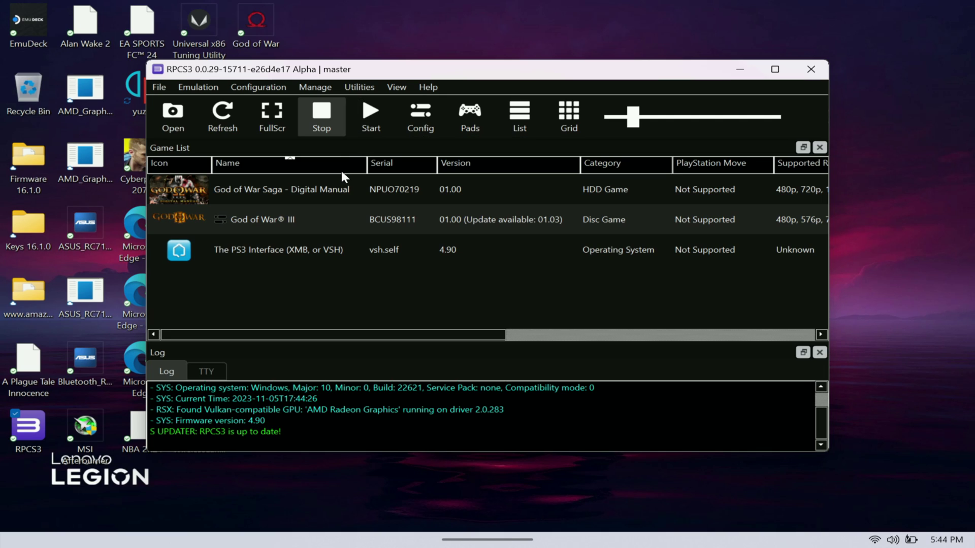
pyautogui.click(158, 87)
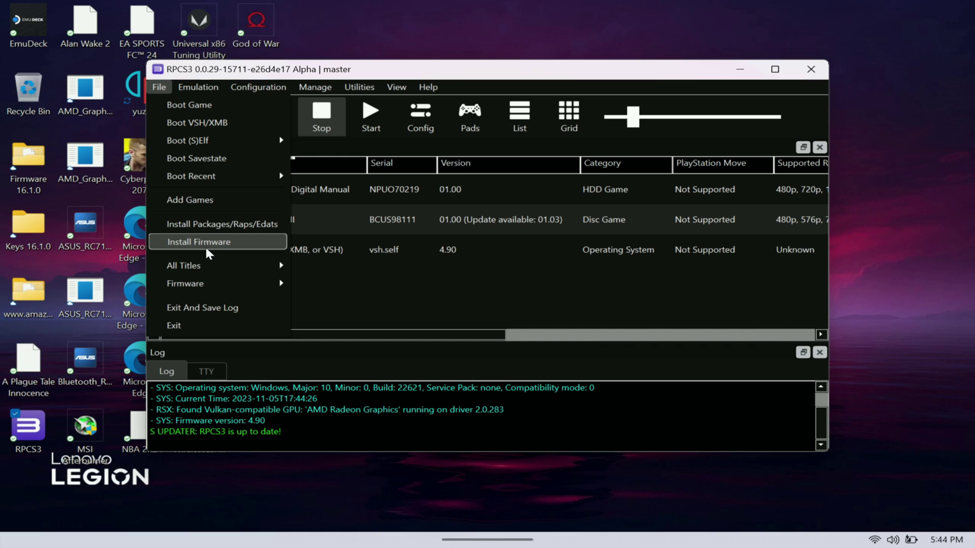
pyautogui.click(328, 305)
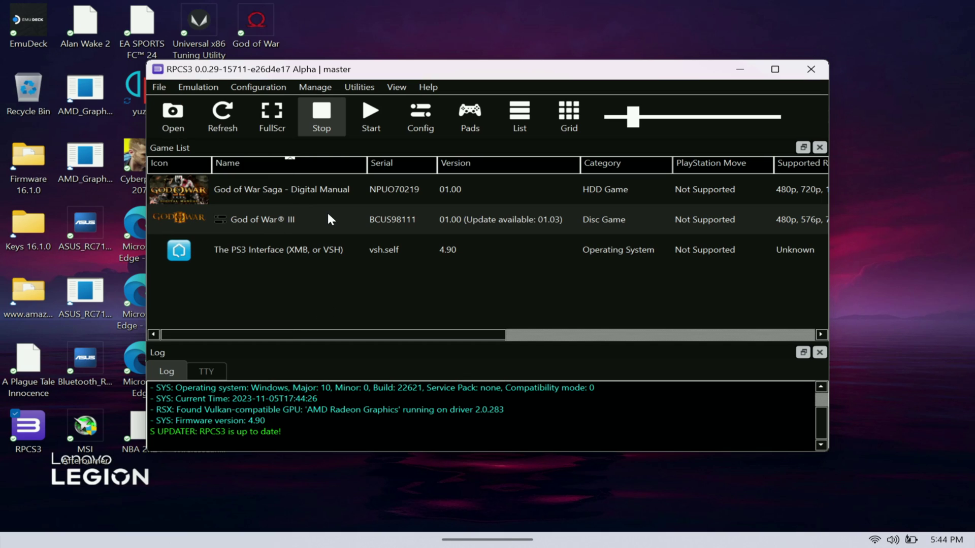
# Switch to File Explorer, open the roms folder inside Emulation on Windows-SSD (C:), and look through the console folders
pyautogui.moveTo(226, 546)
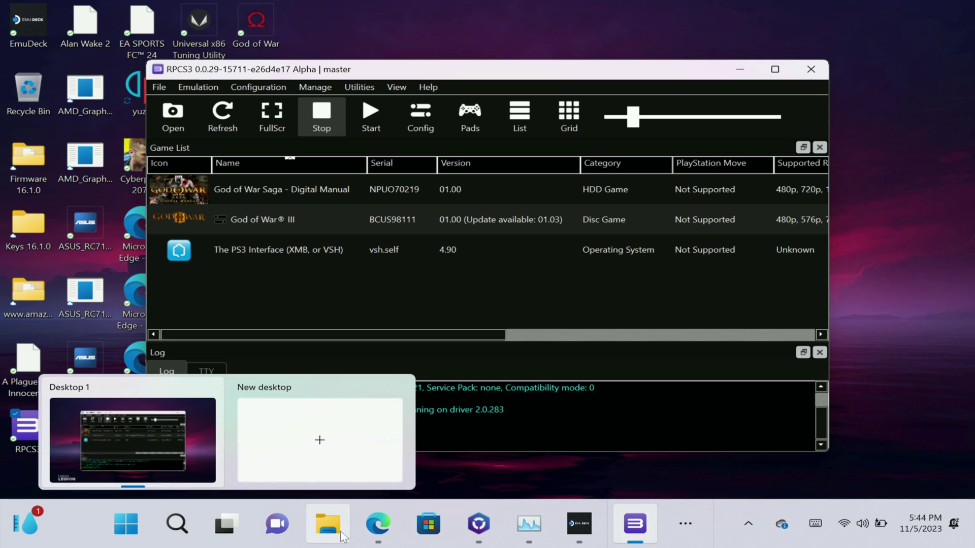
pyautogui.click(340, 534)
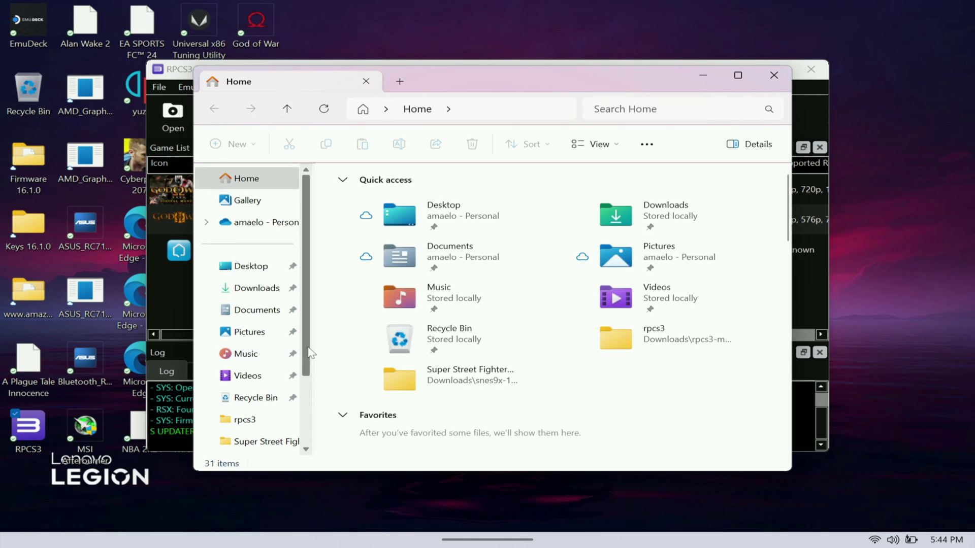
pyautogui.scroll(-3, 298, 412)
pyautogui.scroll(-2, 298, 412)
pyautogui.click(279, 376)
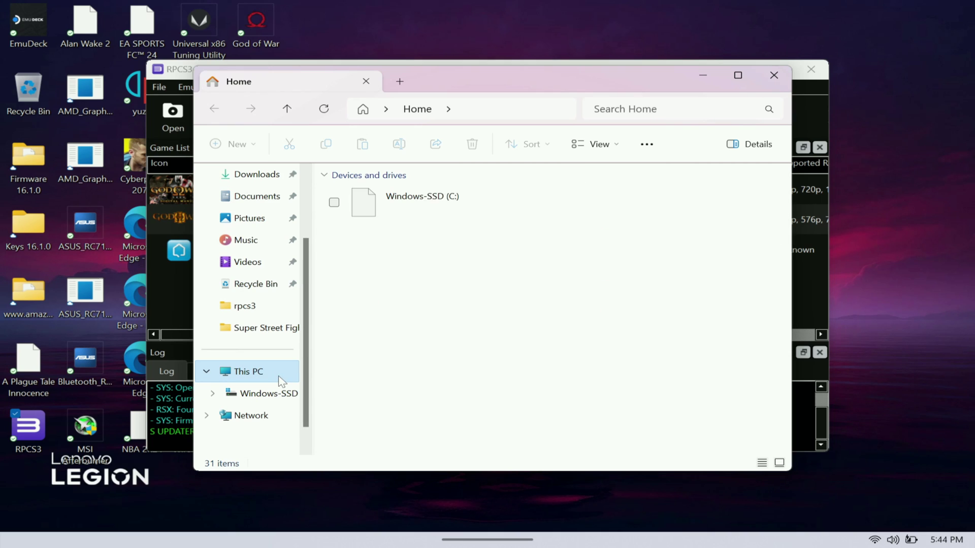
pyautogui.doubleClick(409, 215)
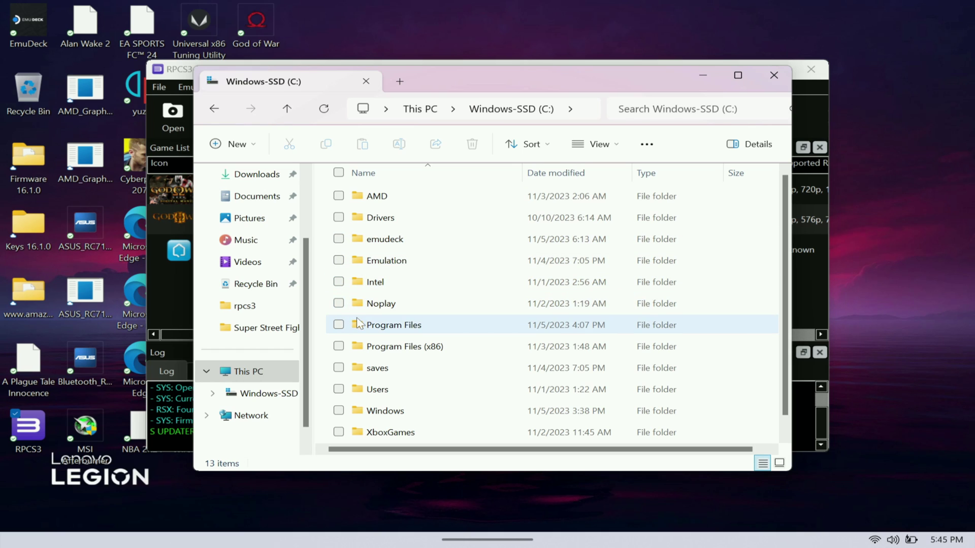
pyautogui.doubleClick(409, 267)
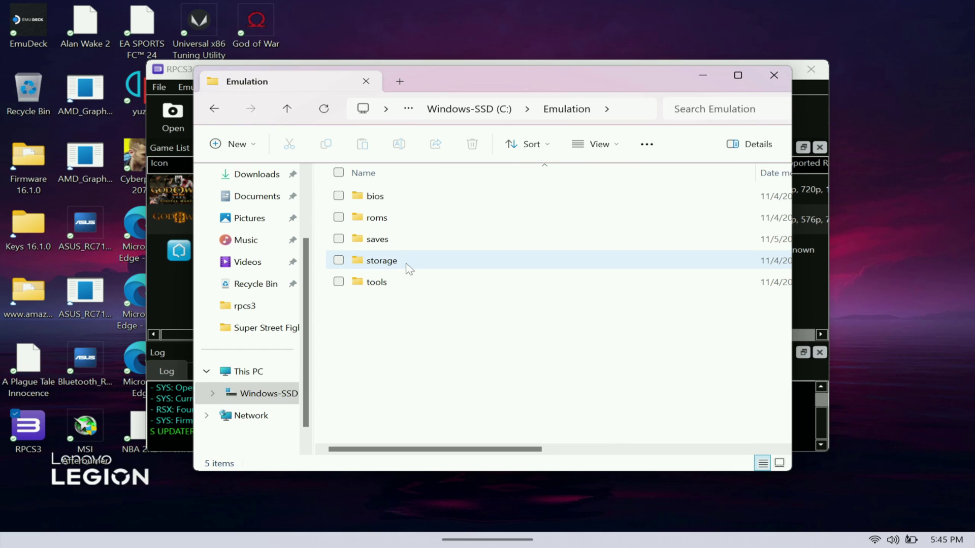
pyautogui.doubleClick(391, 223)
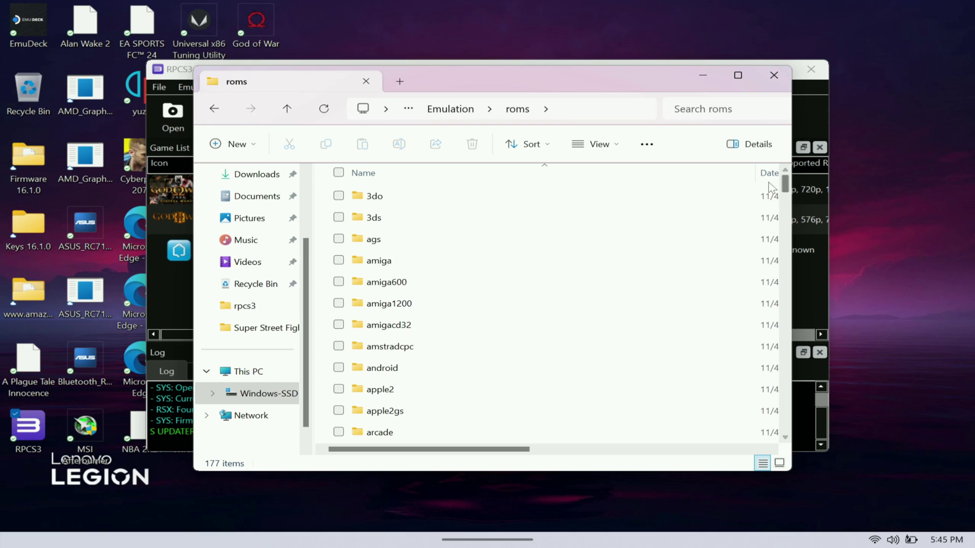
pyautogui.moveTo(785, 192); pyautogui.dragTo(750, 256)
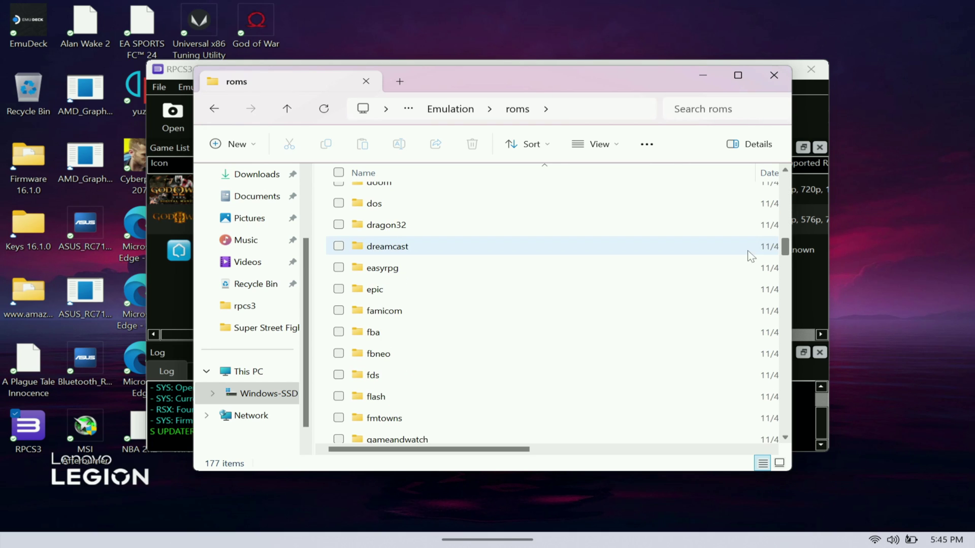
pyautogui.click(785, 257)
pyautogui.scroll(-1, 786, 269)
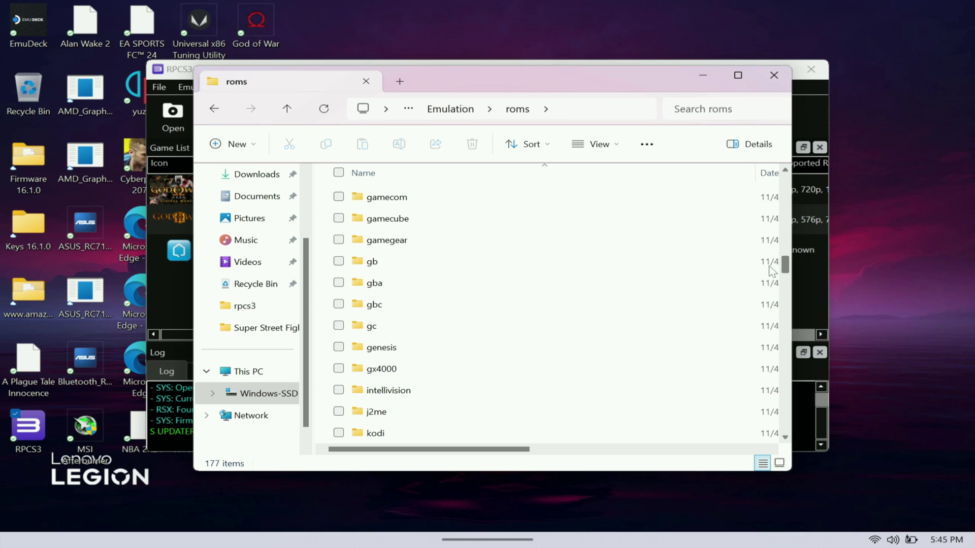
# Switch back to RPCS3 and start God of War III after viewing the boot and emulation commands
pyautogui.click(167, 83)
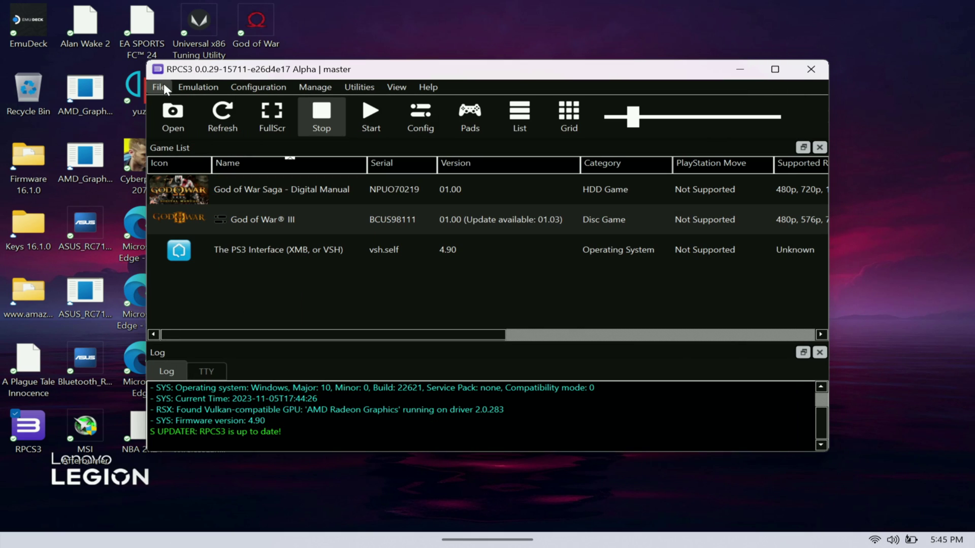
pyautogui.click(164, 83)
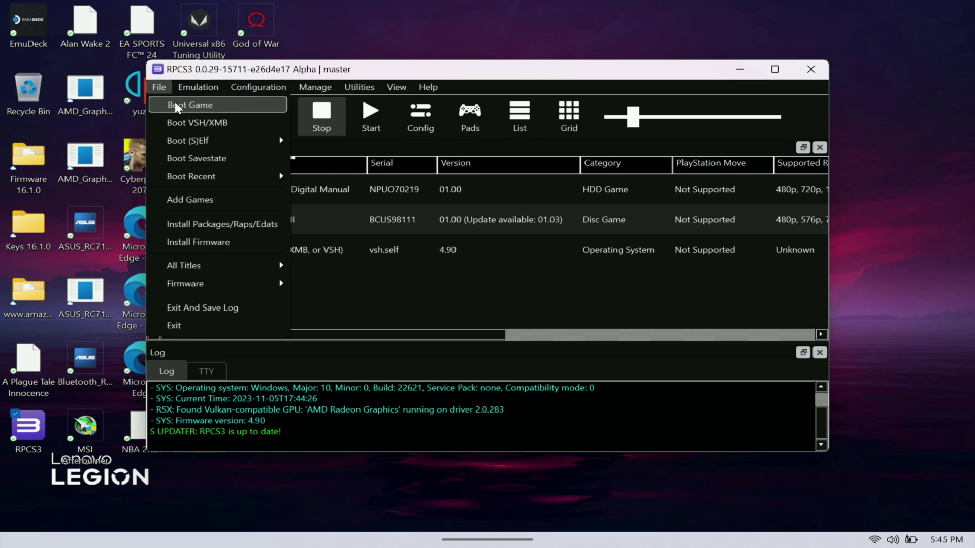
pyautogui.moveTo(193, 84)
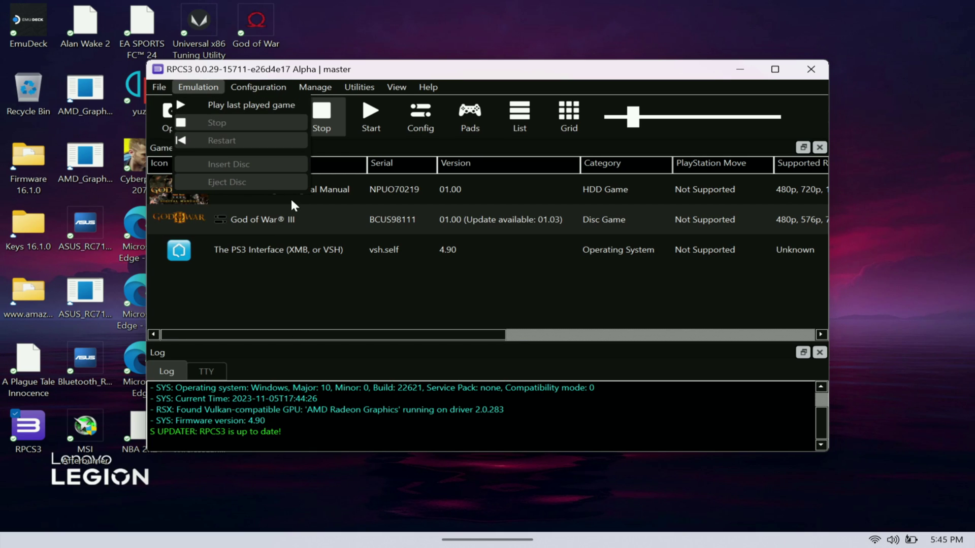
pyautogui.click(318, 322)
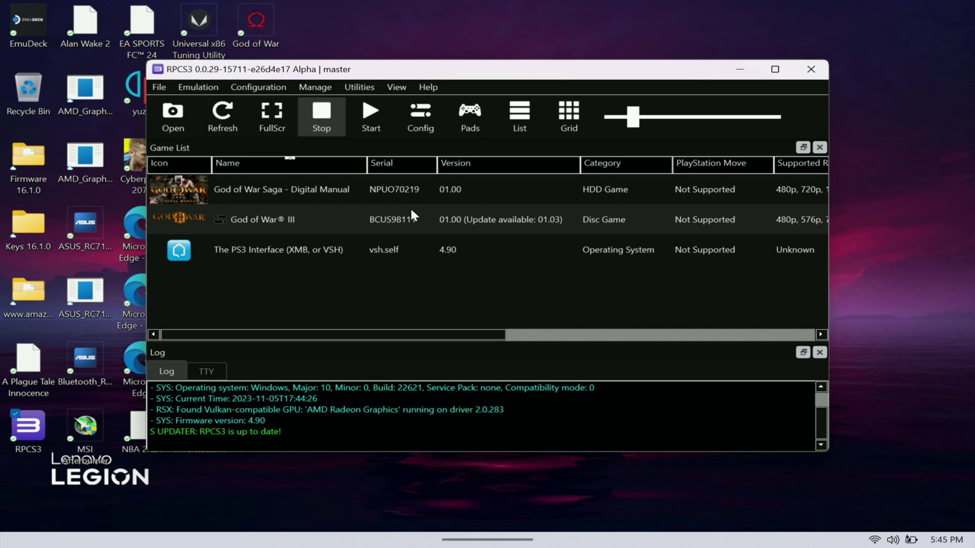
pyautogui.click(376, 117)
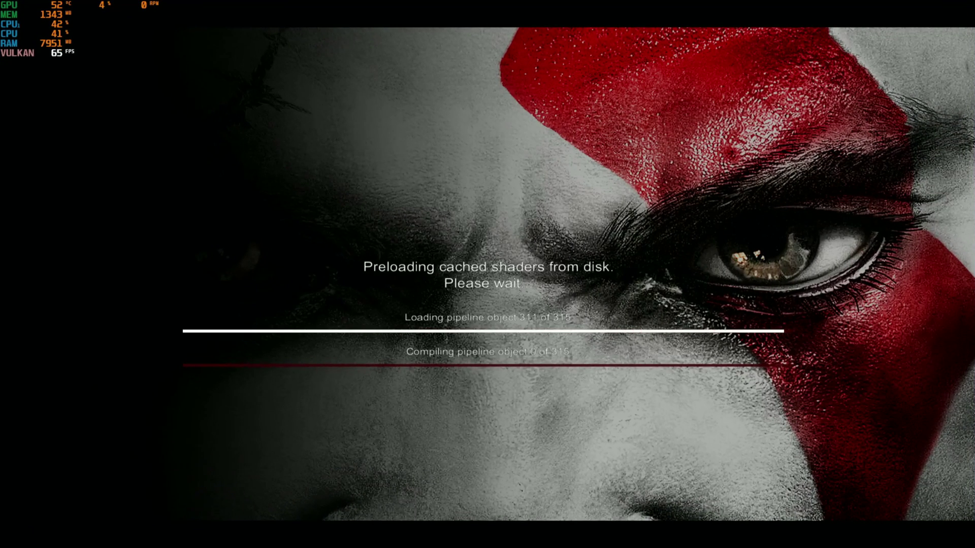